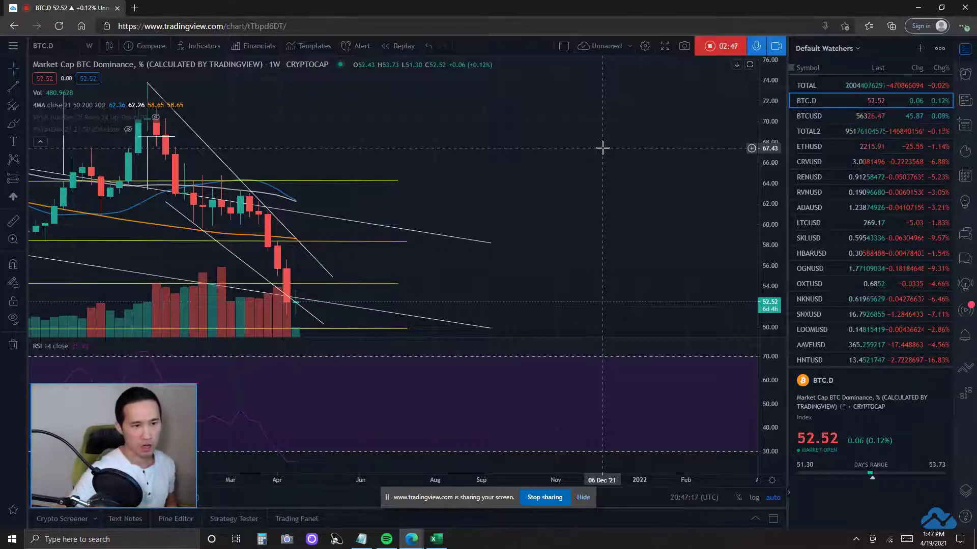
Zoom out the weekly BTC.D chart to show history back to late 2020.
{"action": "scroll", "coordinate": [602, 148], "scroll_direction": "down", "scroll_amount": 3}
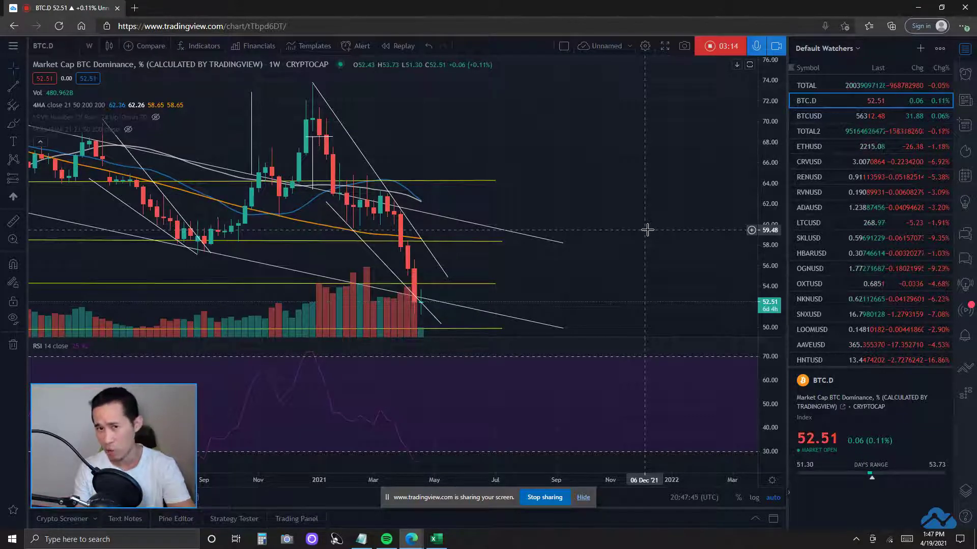
Switch to weekly BTCUSD, then zoom out and pan back to show earlier candles.
{"action": "left_click", "coordinate": [825, 118]}
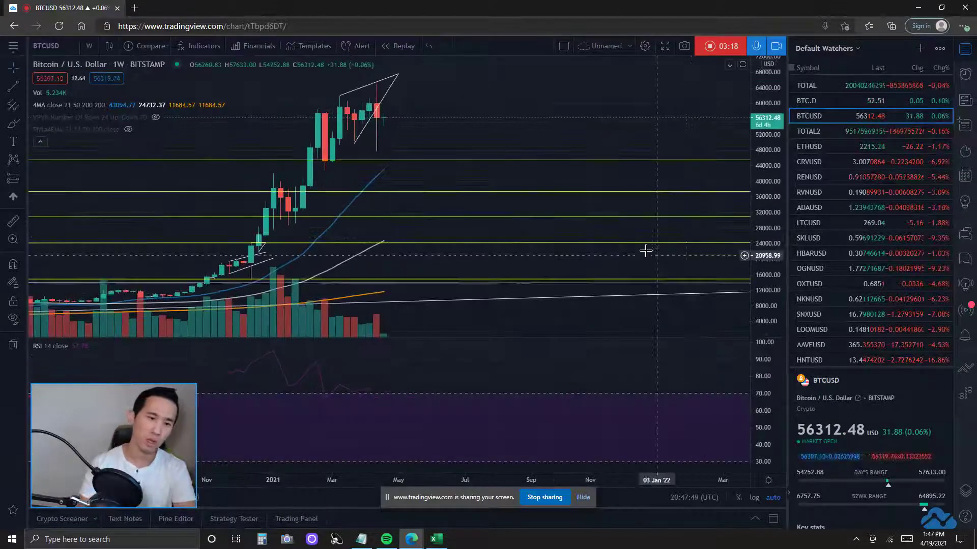
{"action": "scroll", "coordinate": [642, 248], "scroll_direction": "down", "scroll_amount": 2}
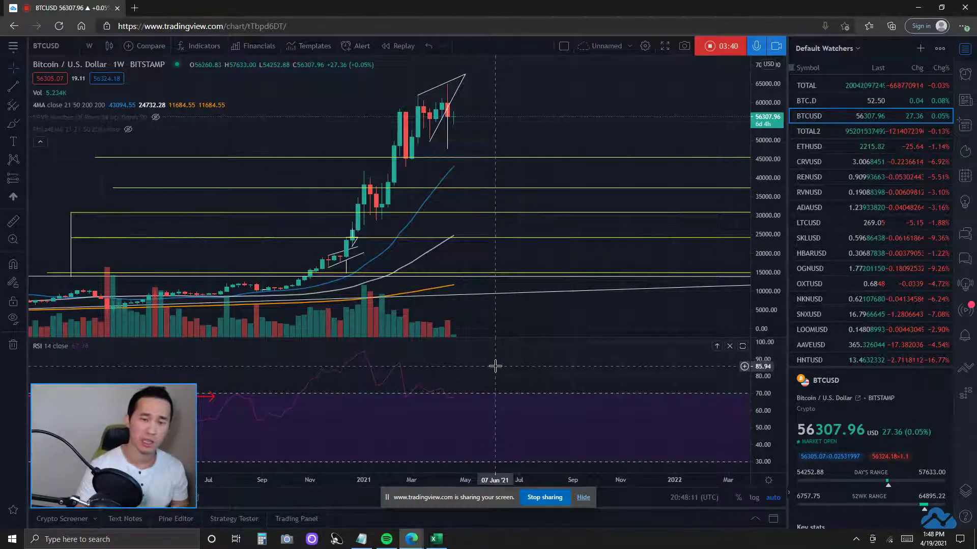
{"action": "left_click_drag", "start_coordinate": [249, 96], "coordinate": [326, 105]}
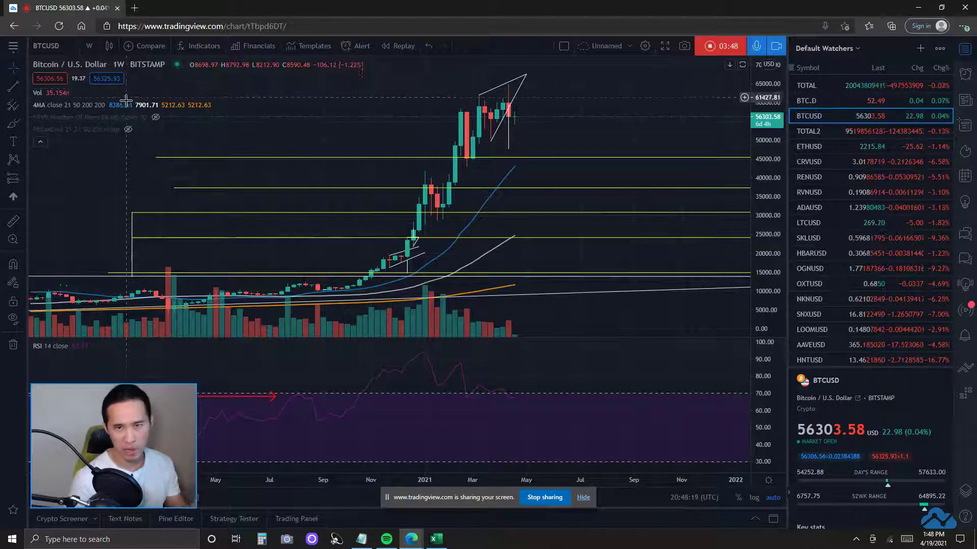
Put BTCUSD on daily, then 3-day candles, and pan around the rising wedge.
{"action": "left_click", "coordinate": [90, 45]}
{"action": "left_click", "coordinate": [115, 334]}
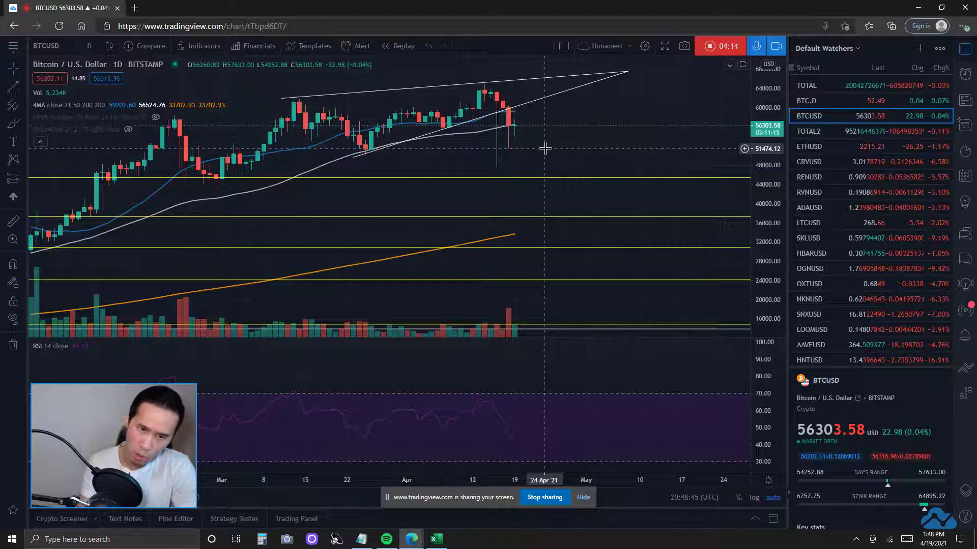
{"action": "left_click", "coordinate": [89, 46]}
{"action": "left_click", "coordinate": [106, 355]}
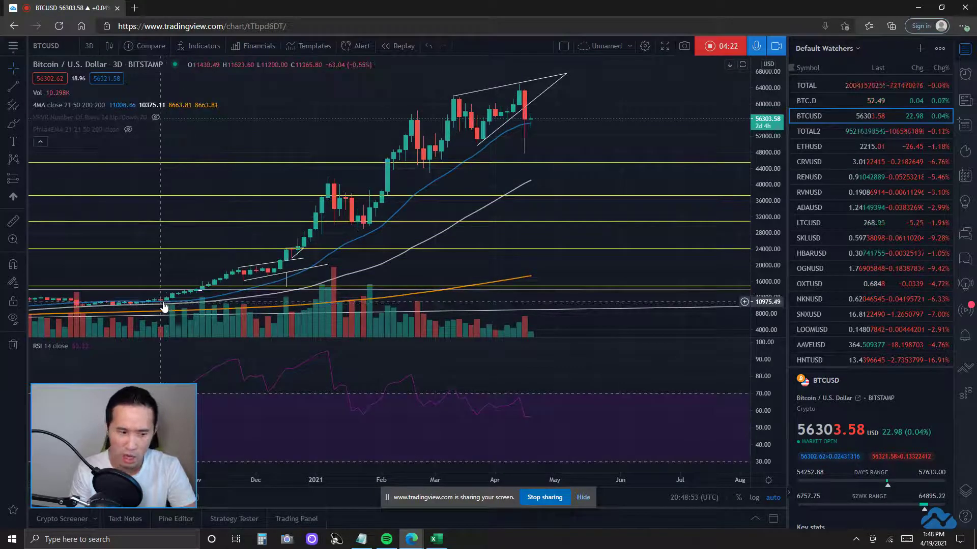
{"action": "scroll", "coordinate": [301, 268], "scroll_direction": "left", "scroll_amount": 5}
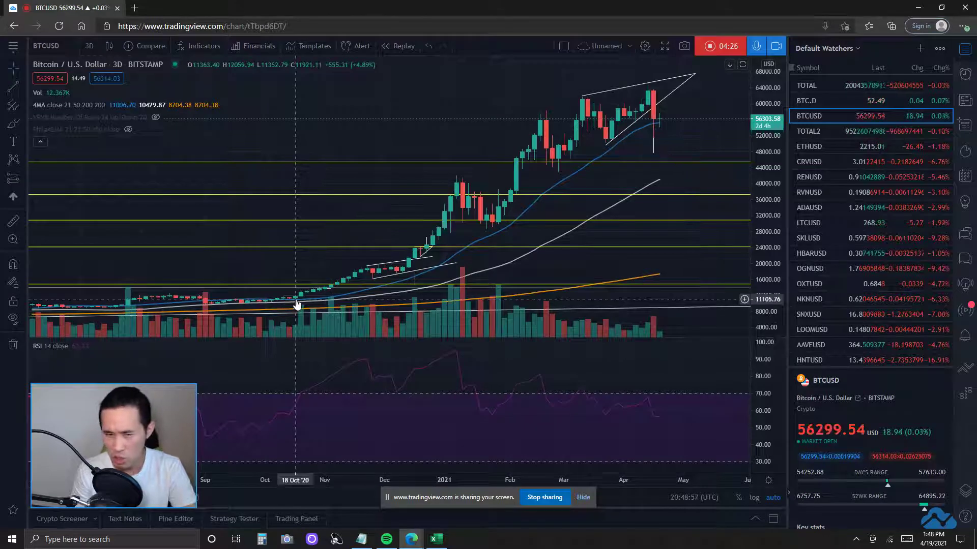
{"action": "scroll", "coordinate": [463, 100], "scroll_direction": "right", "scroll_amount": 10}
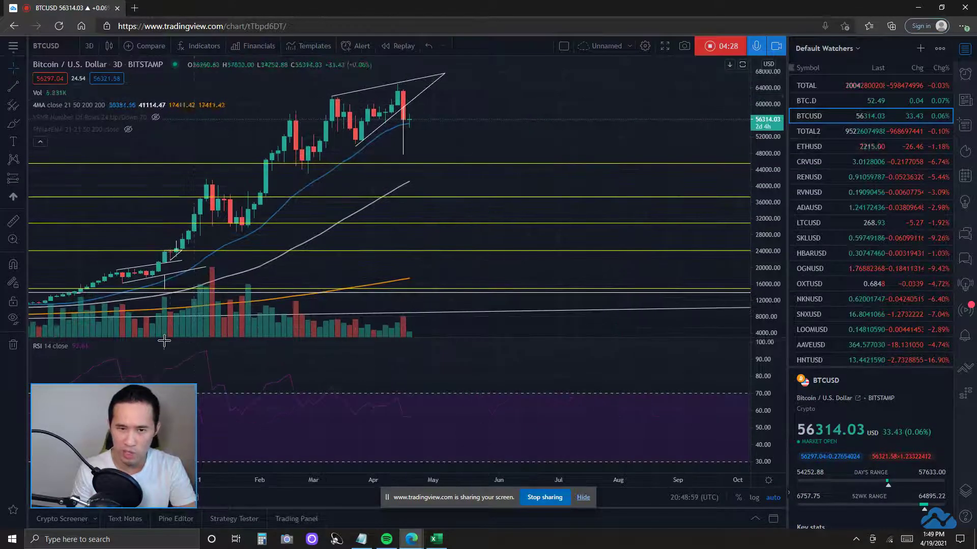
Return BTCUSD to 1-day candles and briefly maximize the price pane before restoring RSI.
{"action": "left_click", "coordinate": [89, 45]}
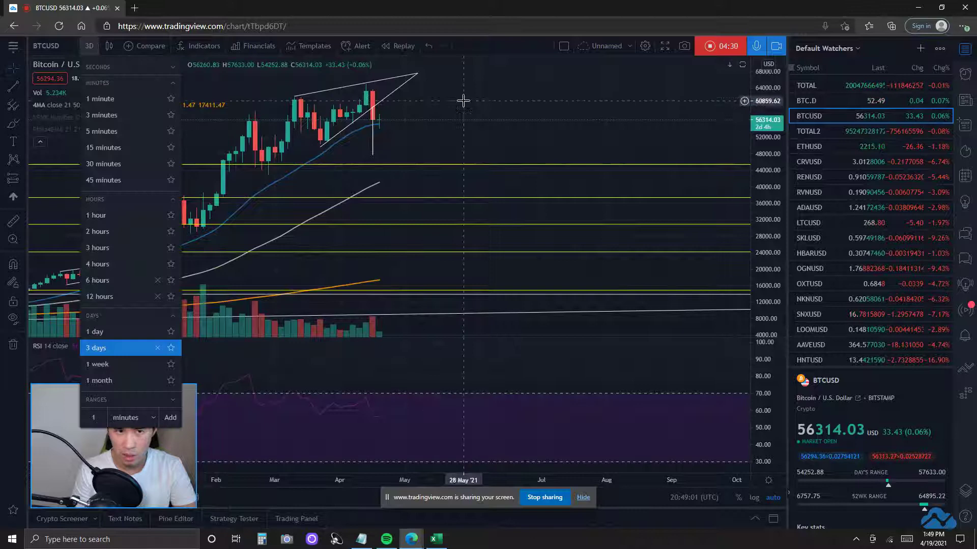
{"action": "left_click", "coordinate": [117, 331]}
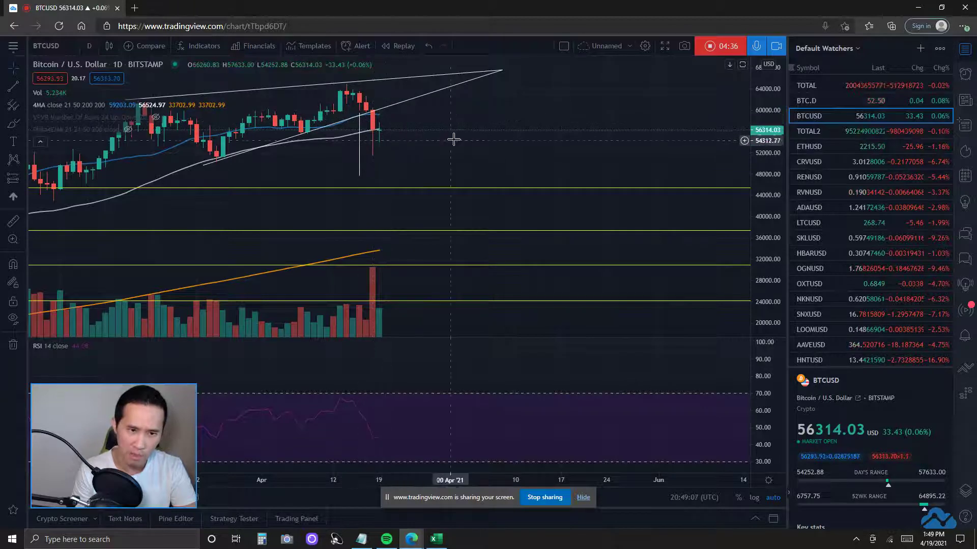
{"action": "scroll", "coordinate": [448, 139], "scroll_direction": "left", "scroll_amount": 2}
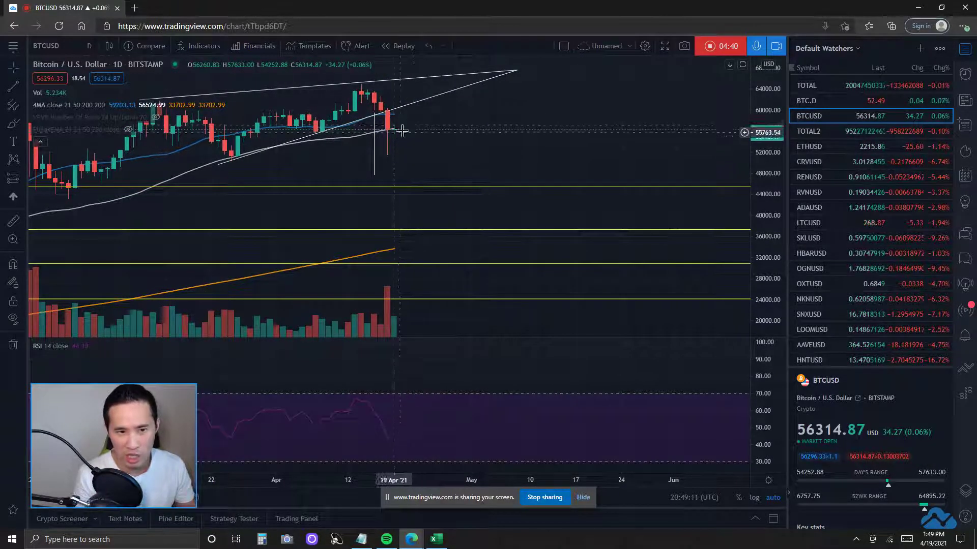
{"action": "double_click", "coordinate": [486, 147]}
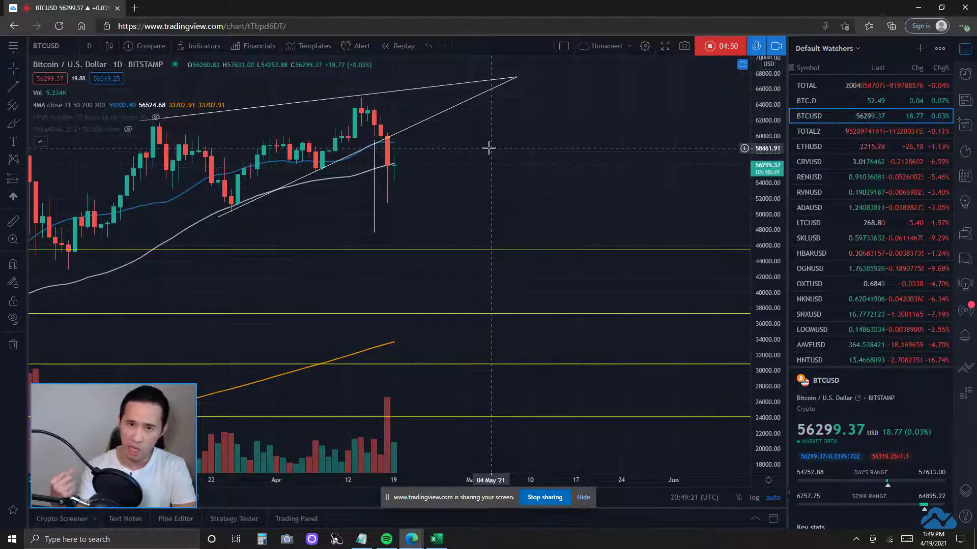
{"action": "double_click", "coordinate": [488, 148]}
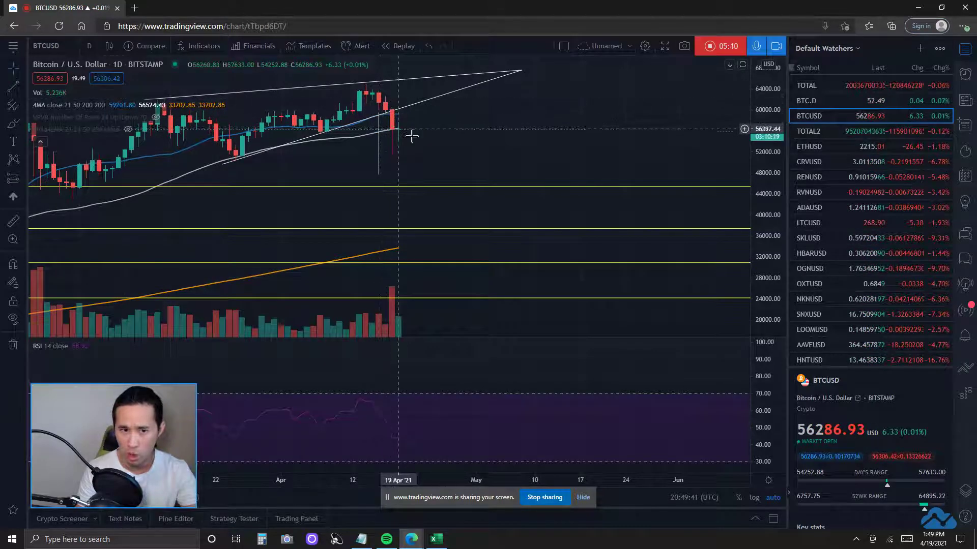
Switch the chart to daily CRVUSD and pan back to earlier days.
{"action": "left_click", "coordinate": [823, 161]}
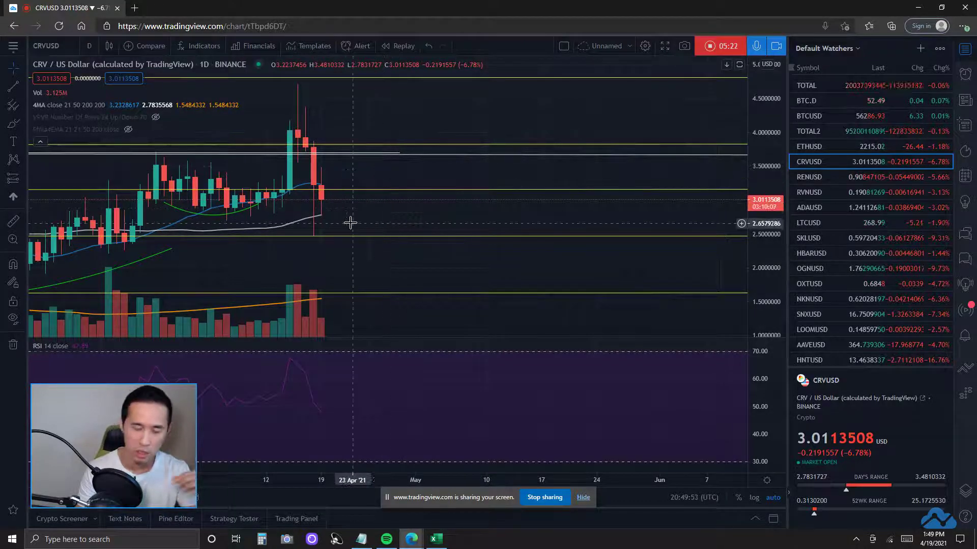
{"action": "left_click_drag", "start_coordinate": [349, 223], "coordinate": [396, 226]}
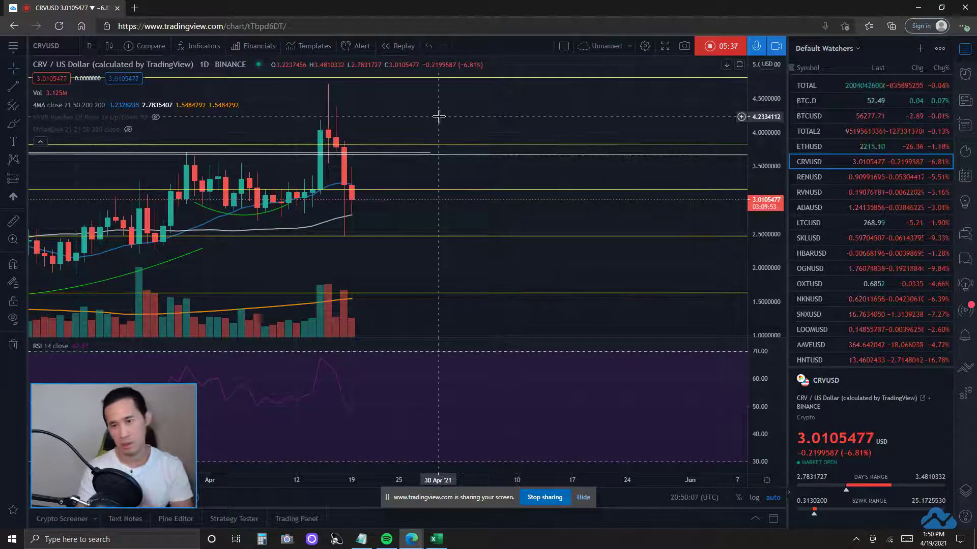
{"action": "left_click_drag", "start_coordinate": [439, 112], "coordinate": [497, 127]}
View CRVUSD on monthly candles, then on weekly candles.
{"action": "left_click", "coordinate": [90, 45]}
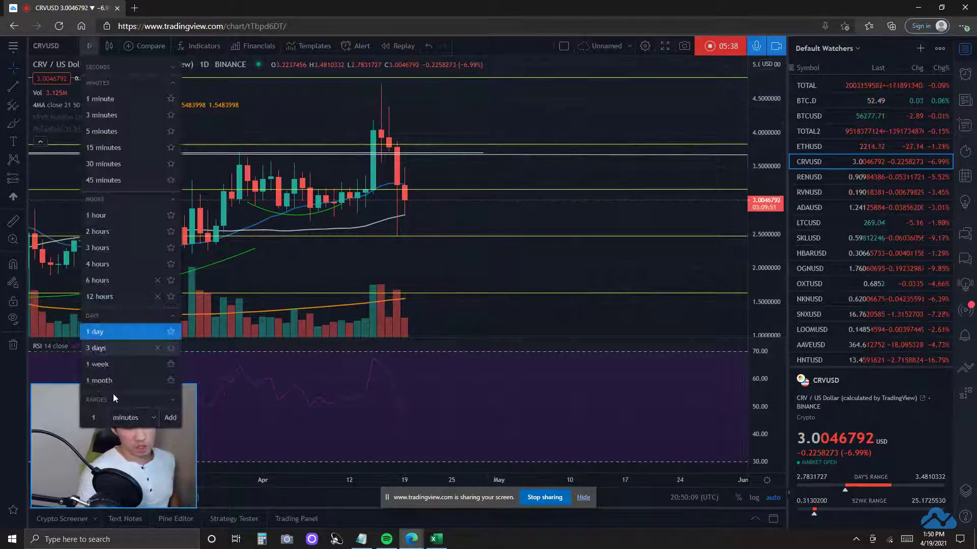
{"action": "left_click", "coordinate": [106, 379]}
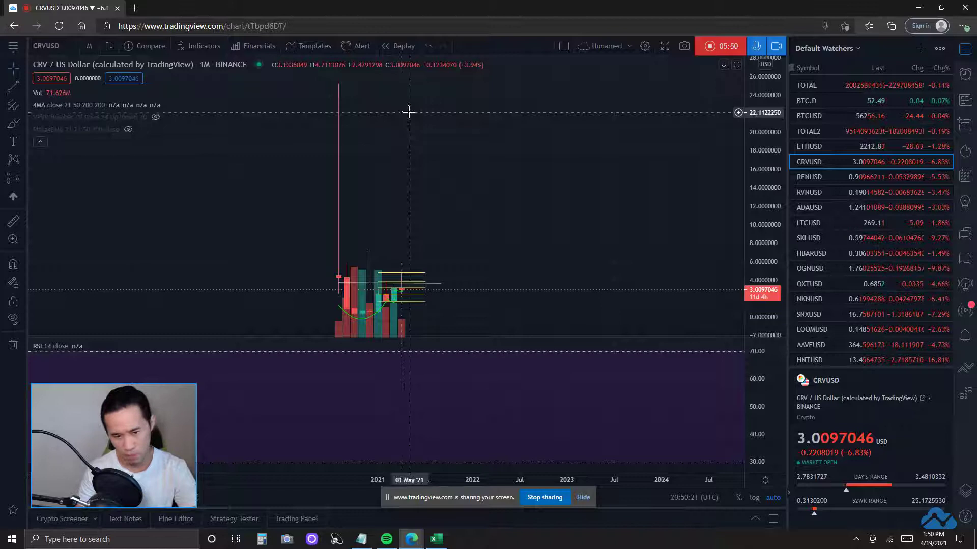
{"action": "left_click", "coordinate": [89, 46]}
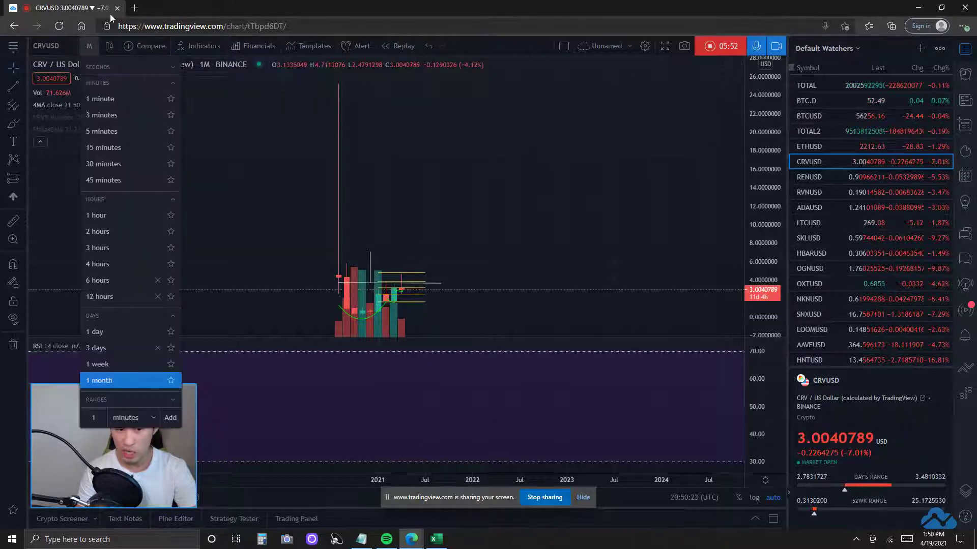
{"action": "left_click", "coordinate": [100, 366]}
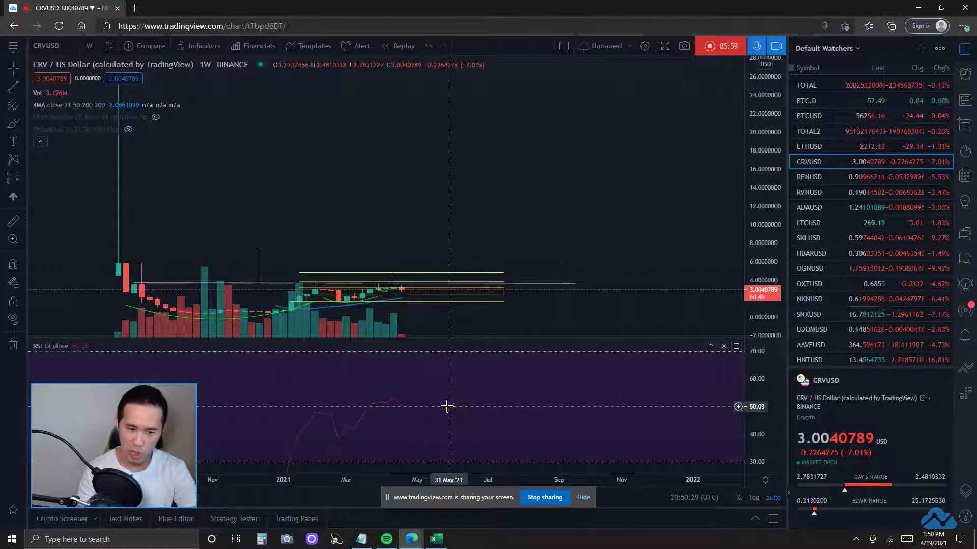
Check CRVUSD on 3-day candles, then return to the daily chart near 3.004.
{"action": "left_click", "coordinate": [93, 45]}
{"action": "left_click", "coordinate": [107, 348]}
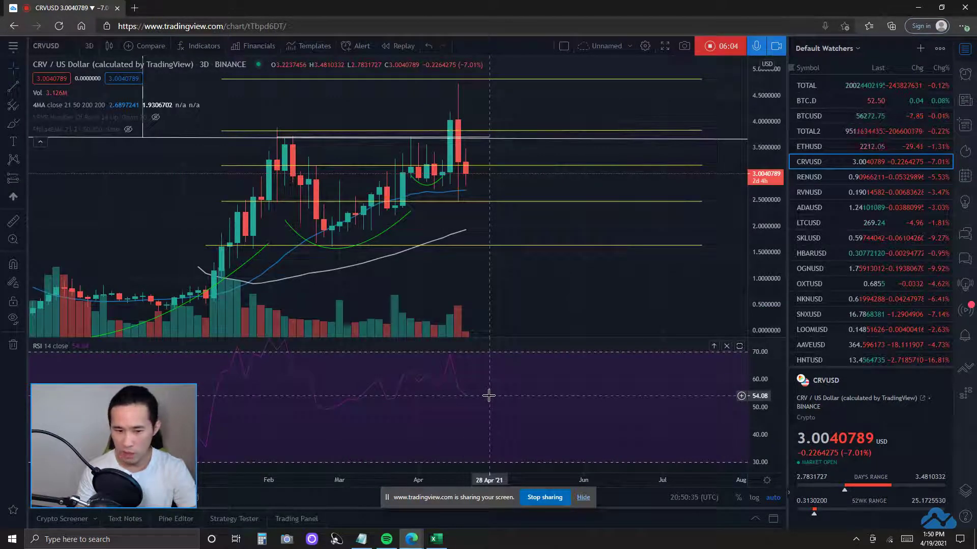
{"action": "scroll", "coordinate": [488, 395], "scroll_direction": "left", "scroll_amount": 1}
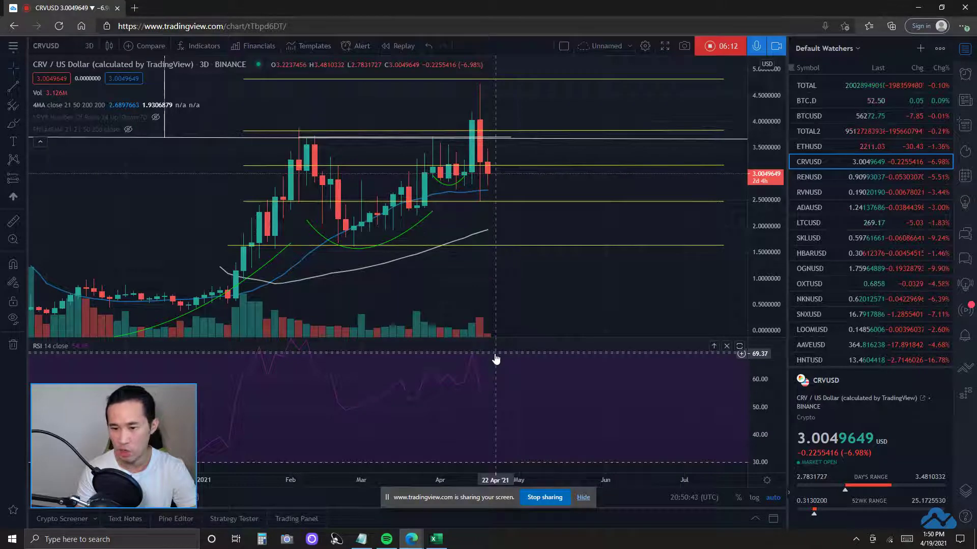
{"action": "scroll", "coordinate": [104, 92], "scroll_direction": "left", "scroll_amount": 1}
{"action": "left_click", "coordinate": [89, 46]}
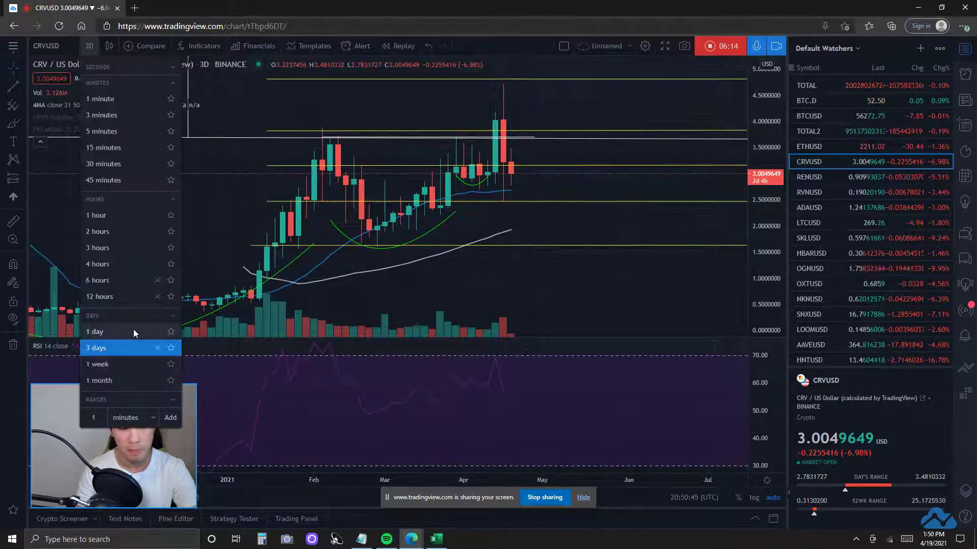
{"action": "left_click", "coordinate": [132, 328]}
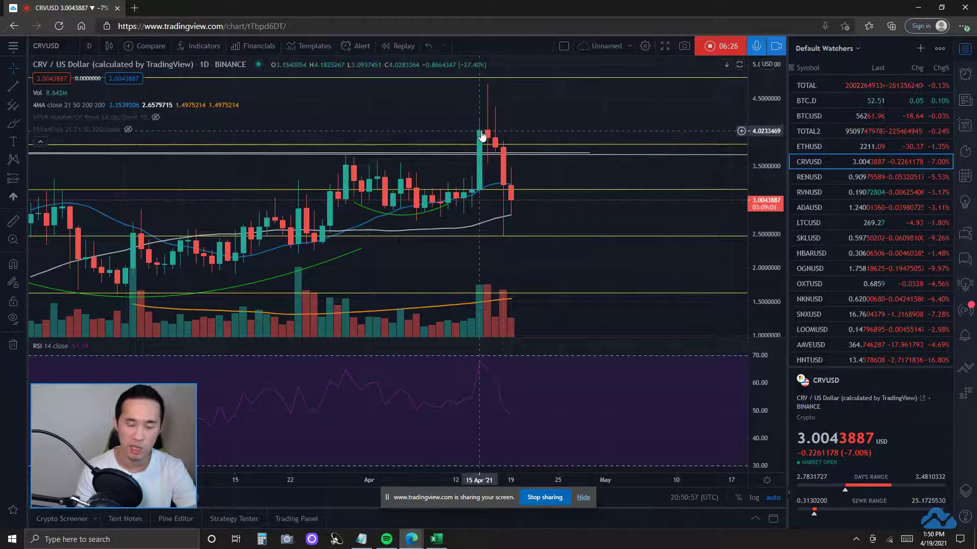
{"action": "left_click_drag", "start_coordinate": [536, 112], "coordinate": [519, 105]}
{"action": "left_click", "coordinate": [89, 46]}
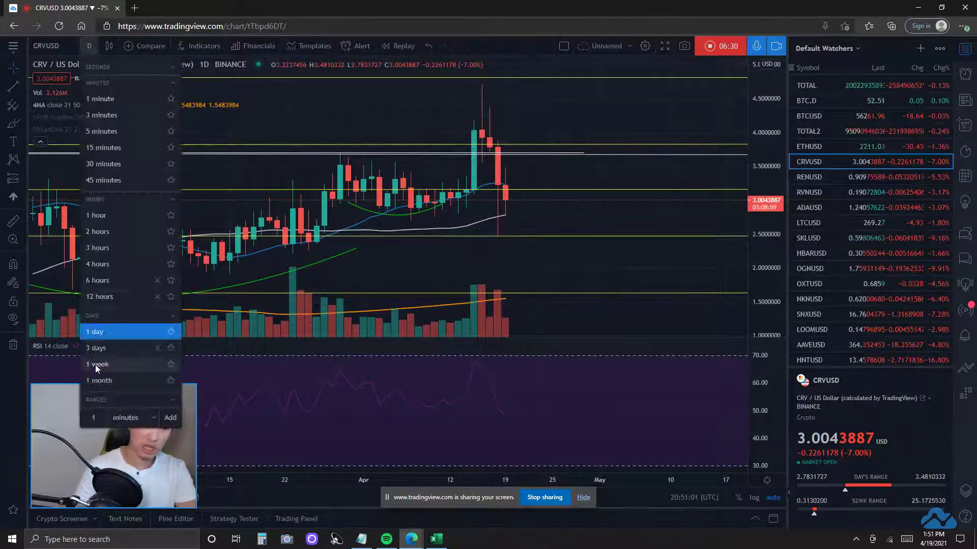
{"action": "left_click", "coordinate": [98, 365]}
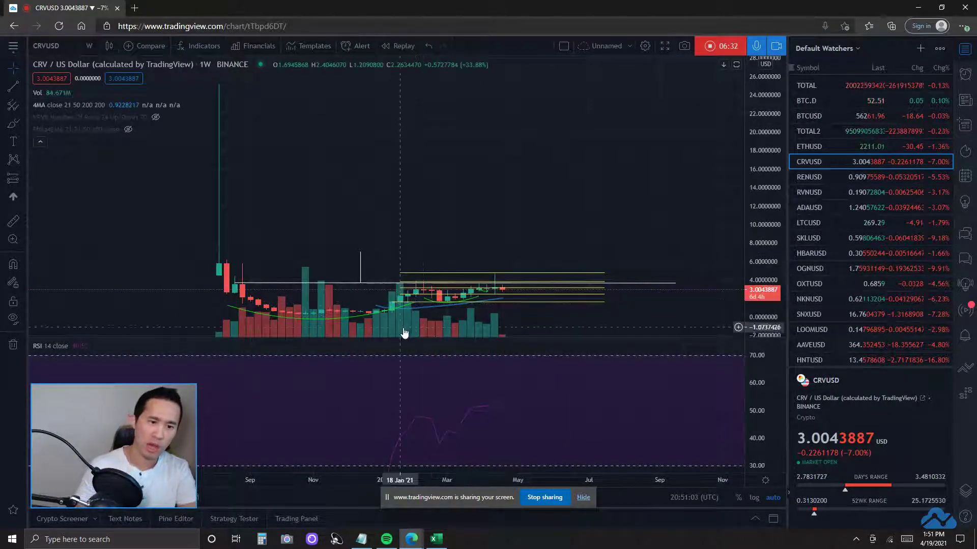
{"action": "scroll", "coordinate": [401, 281], "scroll_direction": "up", "scroll_amount": 1}
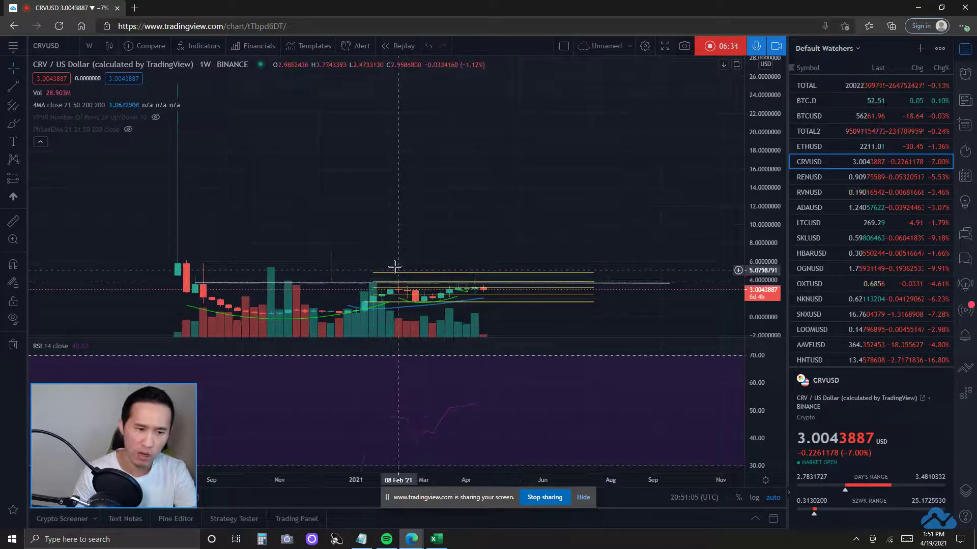
{"action": "scroll", "coordinate": [394, 267], "scroll_direction": "down", "scroll_amount": 2}
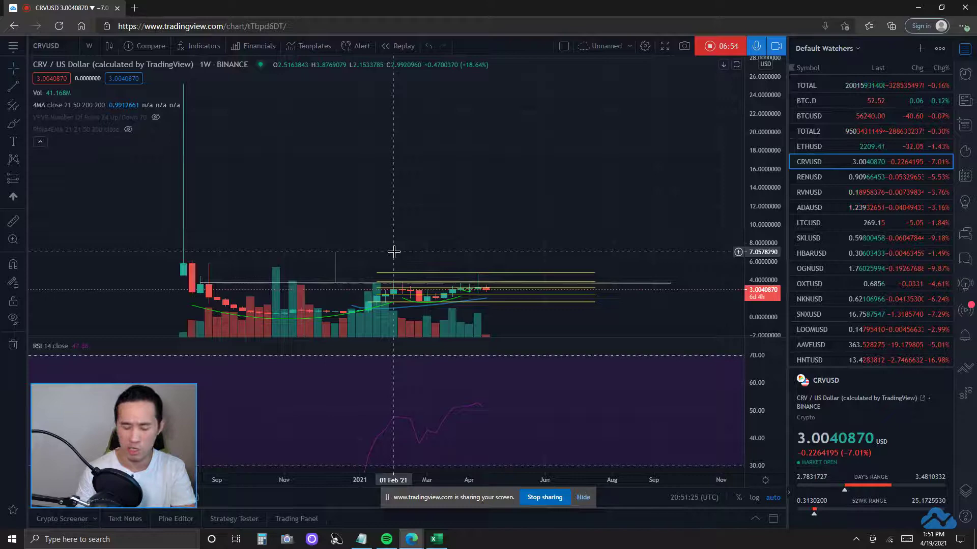
{"action": "scroll", "coordinate": [395, 252], "scroll_direction": "down", "scroll_amount": 3}
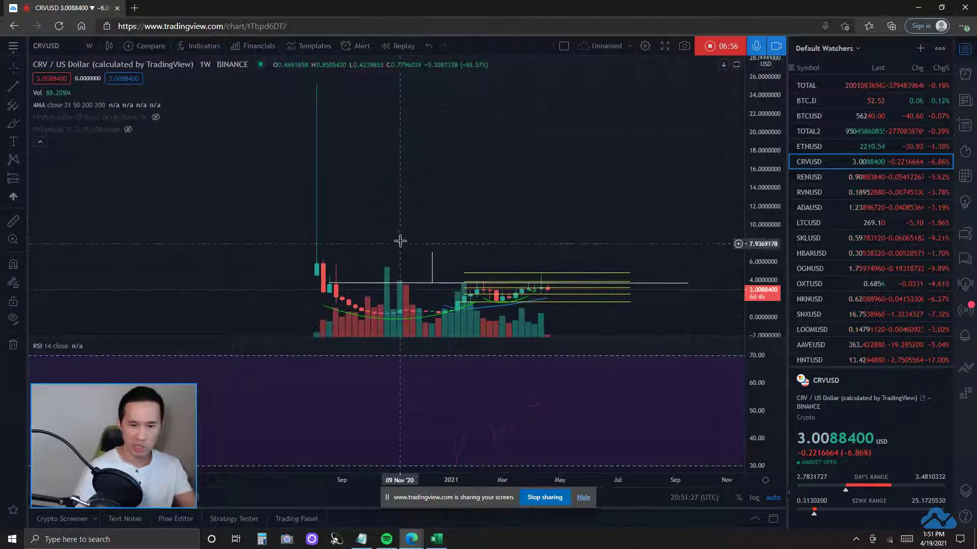
{"action": "scroll", "coordinate": [402, 234], "scroll_direction": "down", "scroll_amount": 2}
{"action": "scroll", "coordinate": [402, 230], "scroll_direction": "down", "scroll_amount": 1}
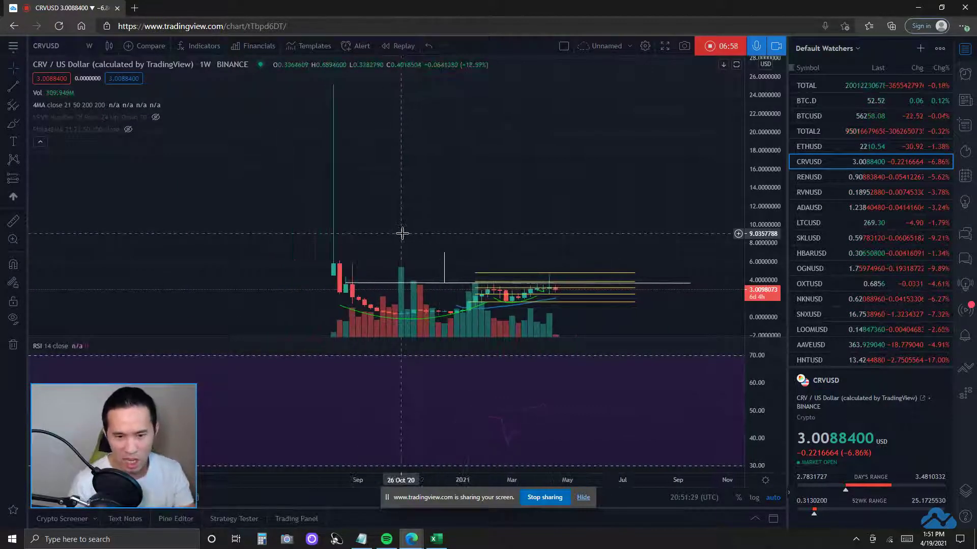
{"action": "scroll", "coordinate": [404, 230], "scroll_direction": "up", "scroll_amount": 2}
{"action": "scroll", "coordinate": [429, 237], "scroll_direction": "down", "scroll_amount": 2}
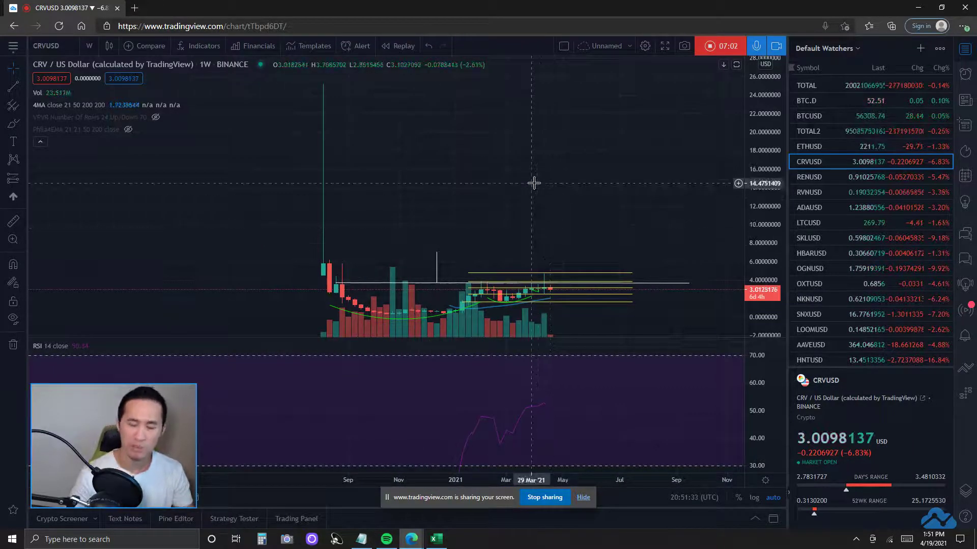
{"action": "scroll", "coordinate": [527, 176], "scroll_direction": "up", "scroll_amount": 2}
{"action": "scroll", "coordinate": [518, 170], "scroll_direction": "up", "scroll_amount": 2}
{"action": "scroll", "coordinate": [517, 169], "scroll_direction": "up", "scroll_amount": 1}
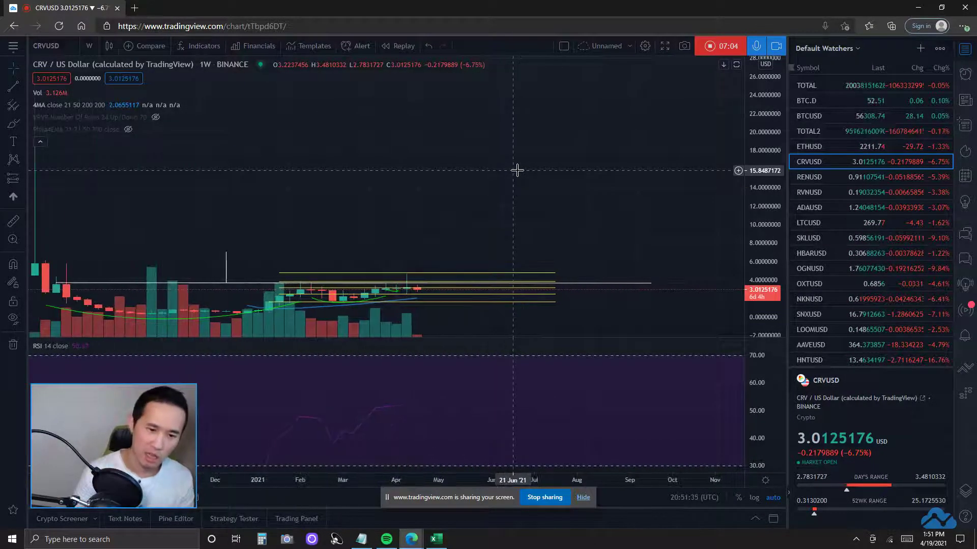
{"action": "scroll", "coordinate": [484, 179], "scroll_direction": "up", "scroll_amount": 2}
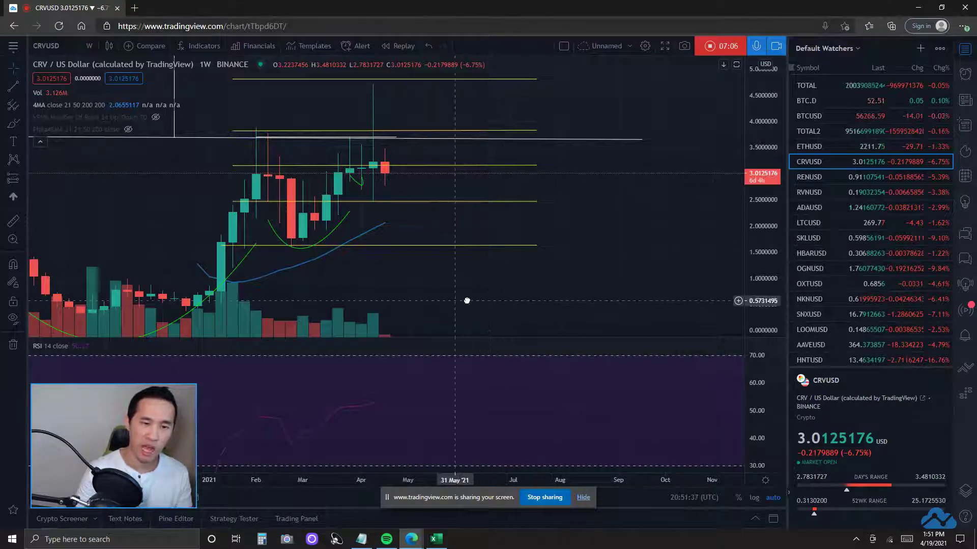
{"action": "scroll", "coordinate": [450, 281], "scroll_direction": "left", "scroll_amount": 2}
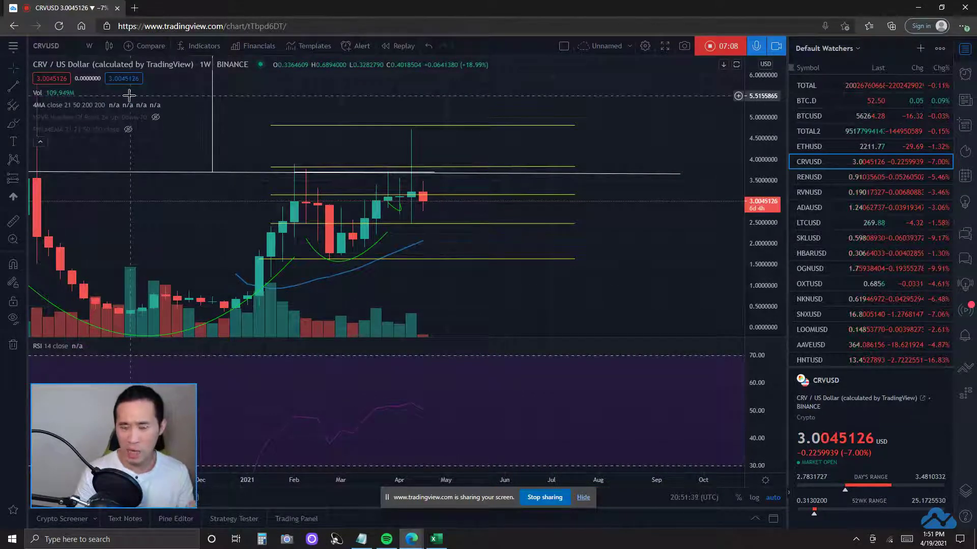
{"action": "left_click", "coordinate": [88, 47]}
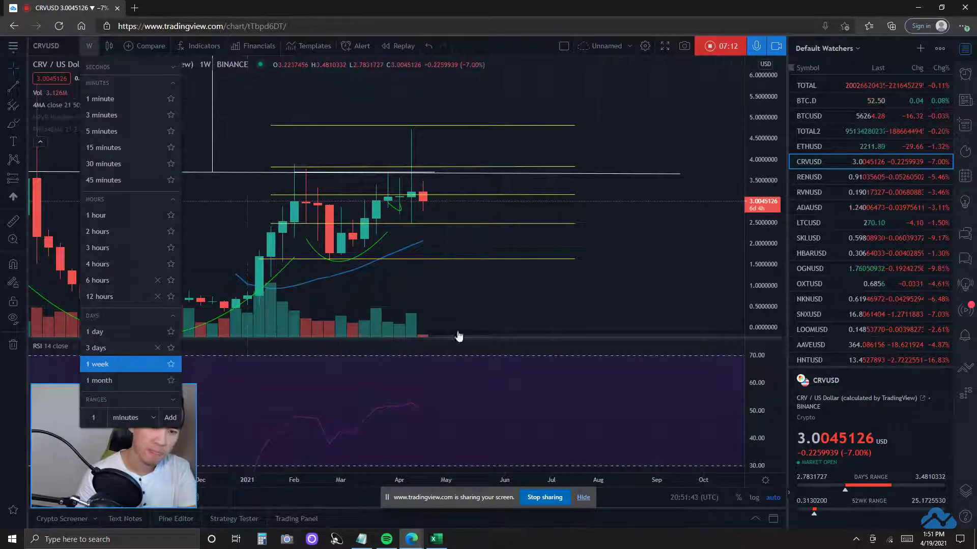
{"action": "left_click", "coordinate": [514, 269]}
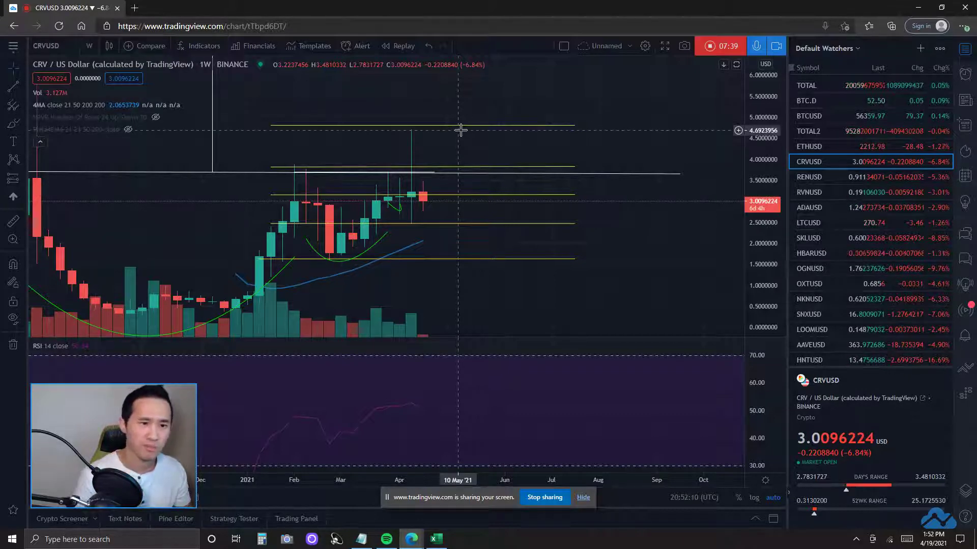
{"action": "scroll", "coordinate": [362, 222], "scroll_direction": "down", "scroll_amount": 3}
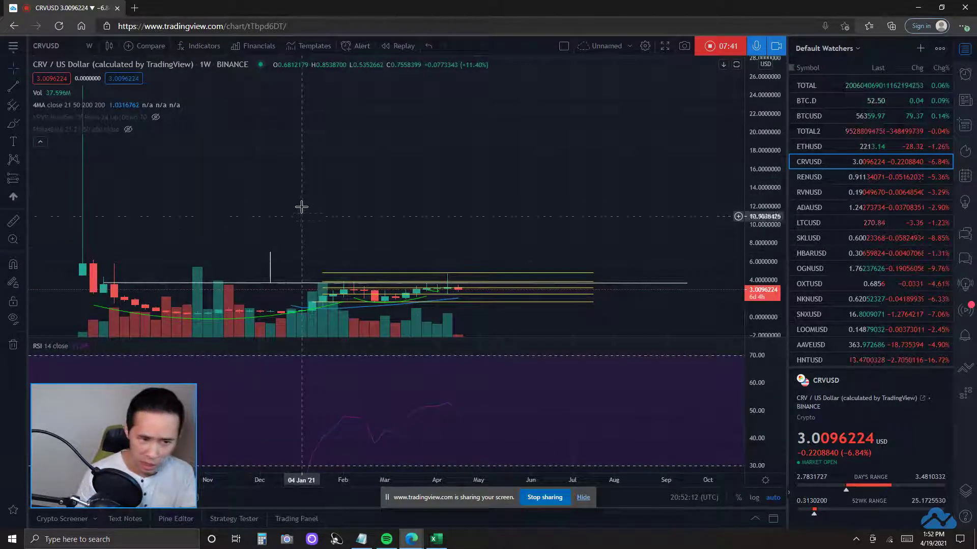
{"action": "scroll", "coordinate": [300, 174], "scroll_direction": "up", "scroll_amount": 2}
{"action": "scroll", "coordinate": [408, 297], "scroll_direction": "down", "scroll_amount": 3}
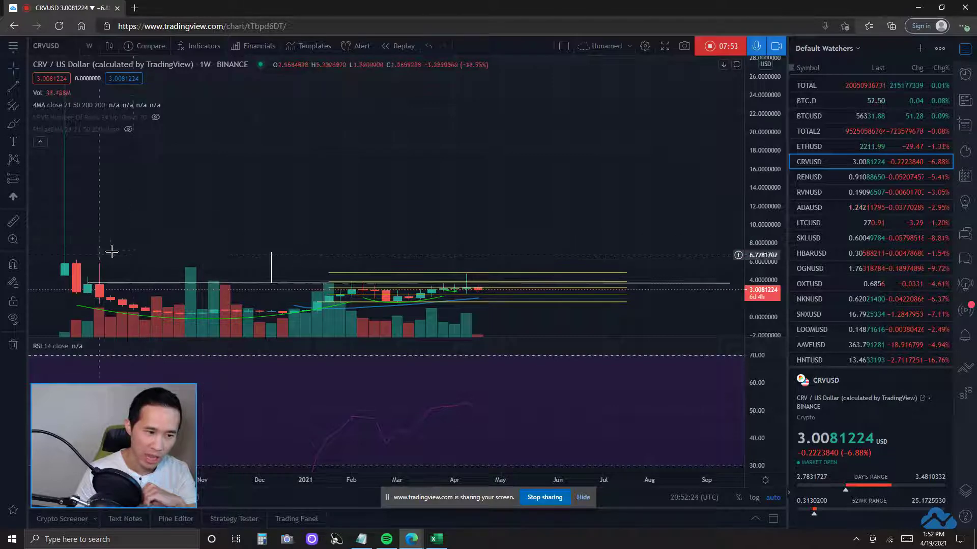
{"action": "left_click_drag", "start_coordinate": [109, 251], "coordinate": [223, 244]}
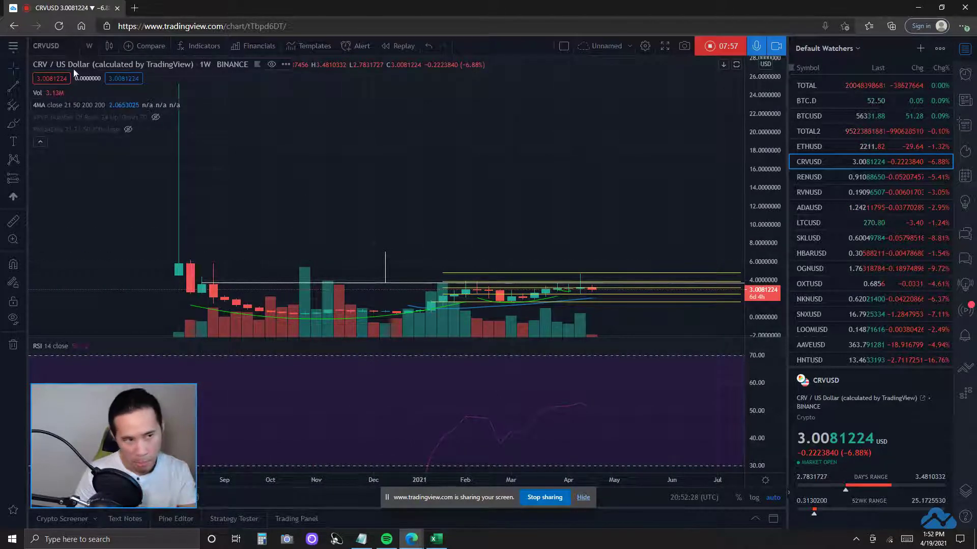
Switch CRVUSD from weekly to 3-day candles and zoom out.
{"action": "left_click", "coordinate": [89, 45]}
{"action": "left_click", "coordinate": [85, 348]}
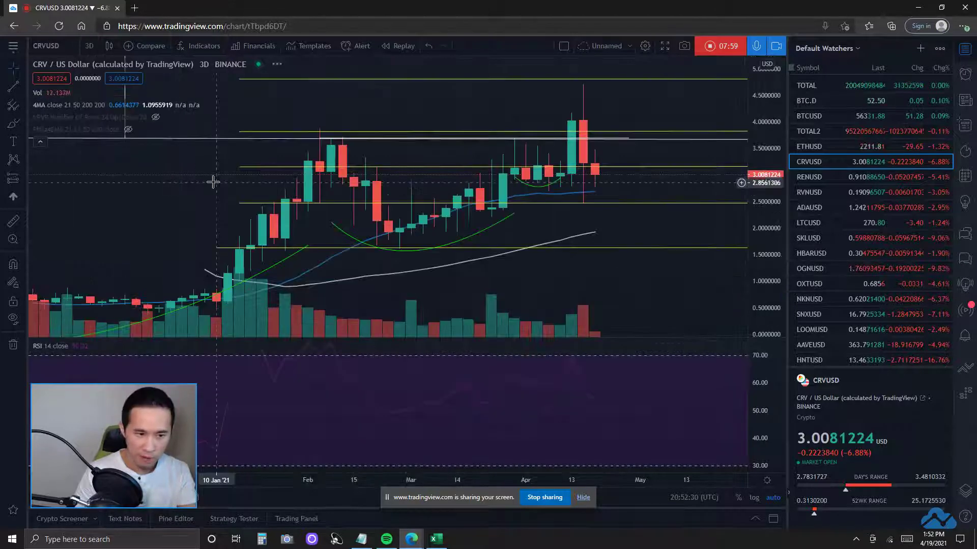
{"action": "scroll", "coordinate": [188, 238], "scroll_direction": "down", "scroll_amount": 5}
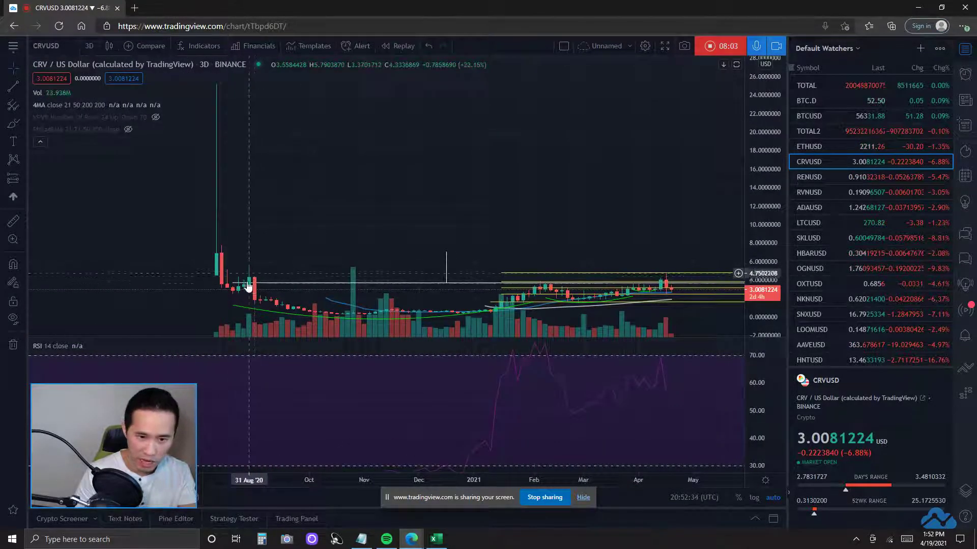
Move CRVUSD to daily candles and adjust the zoom around price near 3.007.
{"action": "left_click", "coordinate": [89, 46]}
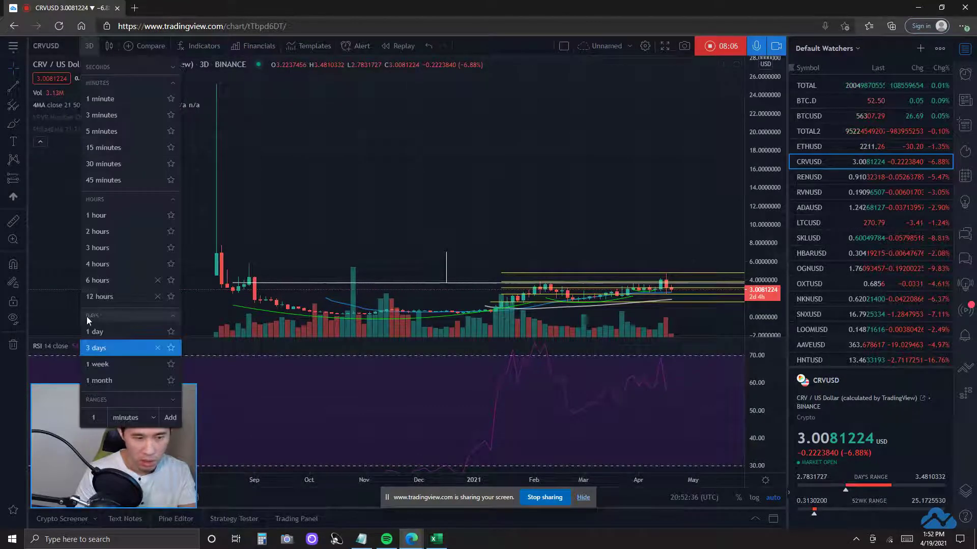
{"action": "left_click", "coordinate": [89, 332]}
{"action": "scroll", "coordinate": [281, 205], "scroll_direction": "down", "scroll_amount": 10}
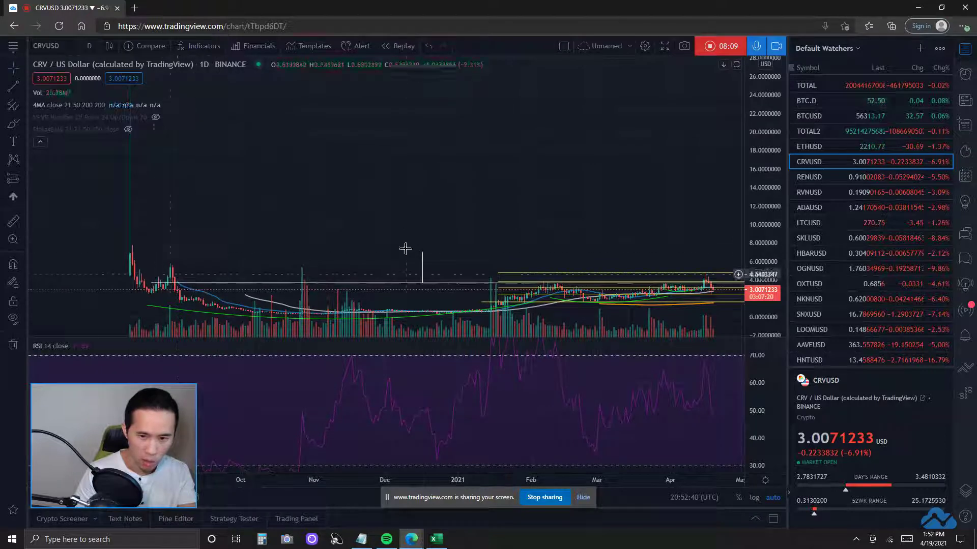
{"action": "scroll", "coordinate": [353, 179], "scroll_direction": "up", "scroll_amount": 5}
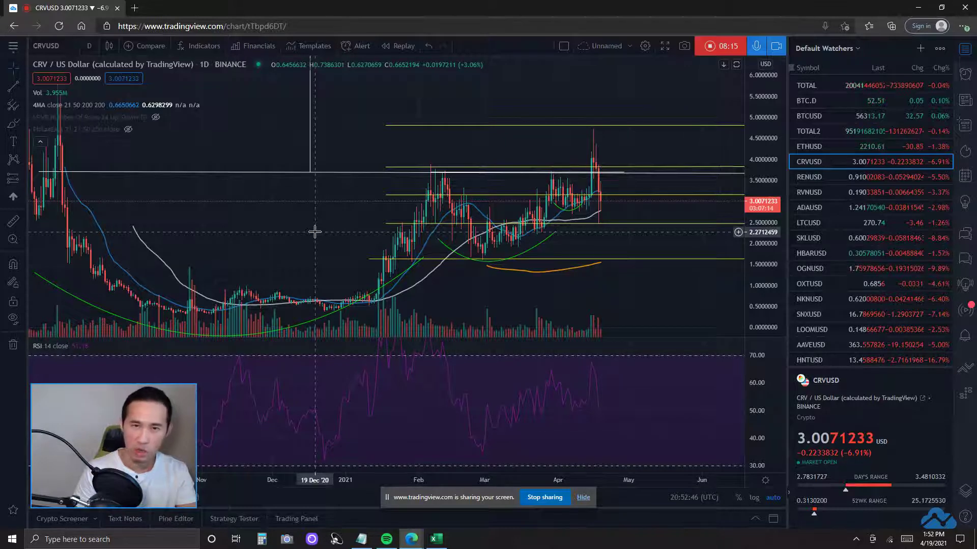
{"action": "scroll", "coordinate": [315, 232], "scroll_direction": "up", "scroll_amount": 3}
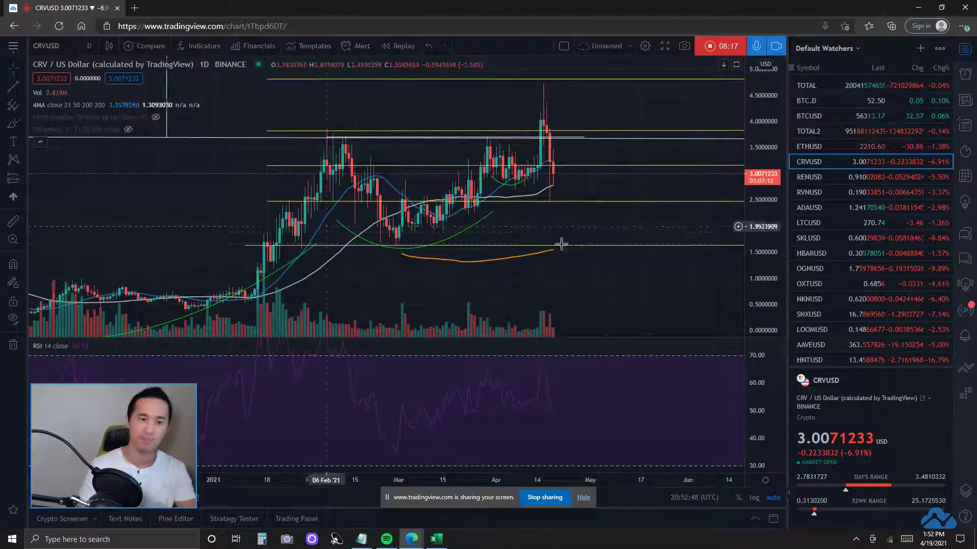
{"action": "left_click", "coordinate": [88, 46]}
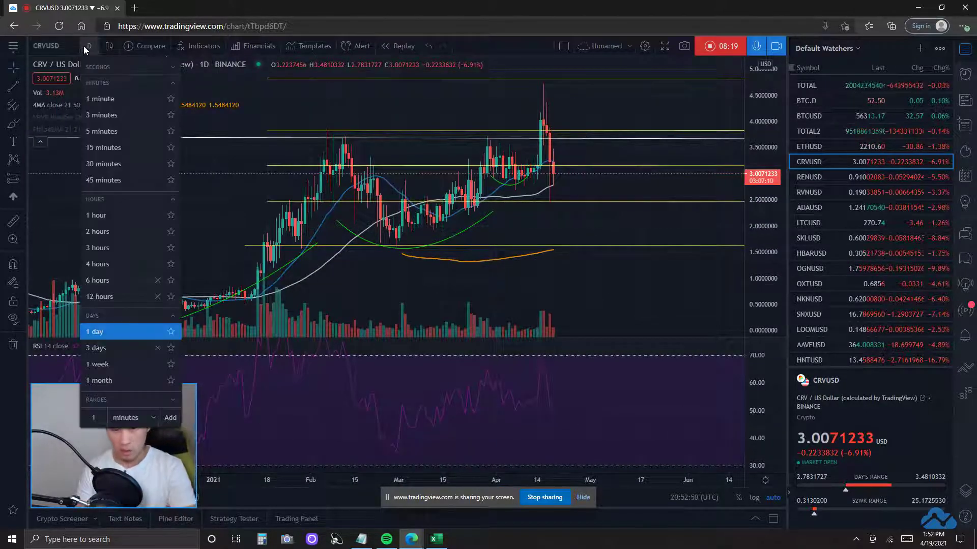
{"action": "left_click", "coordinate": [565, 268]}
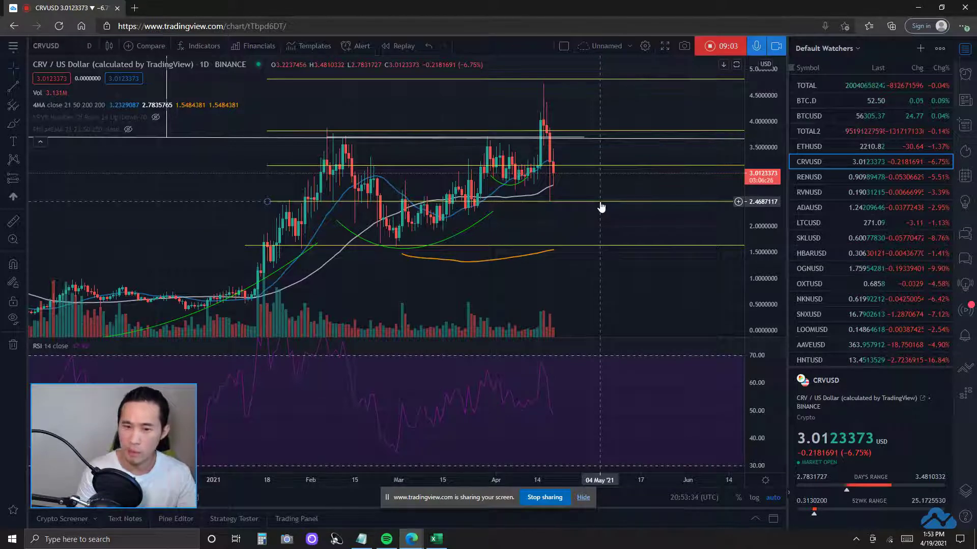
Switch CRVUSD to 3-day candles and zoom in.
{"action": "left_click", "coordinate": [90, 46]}
{"action": "left_click", "coordinate": [103, 341]}
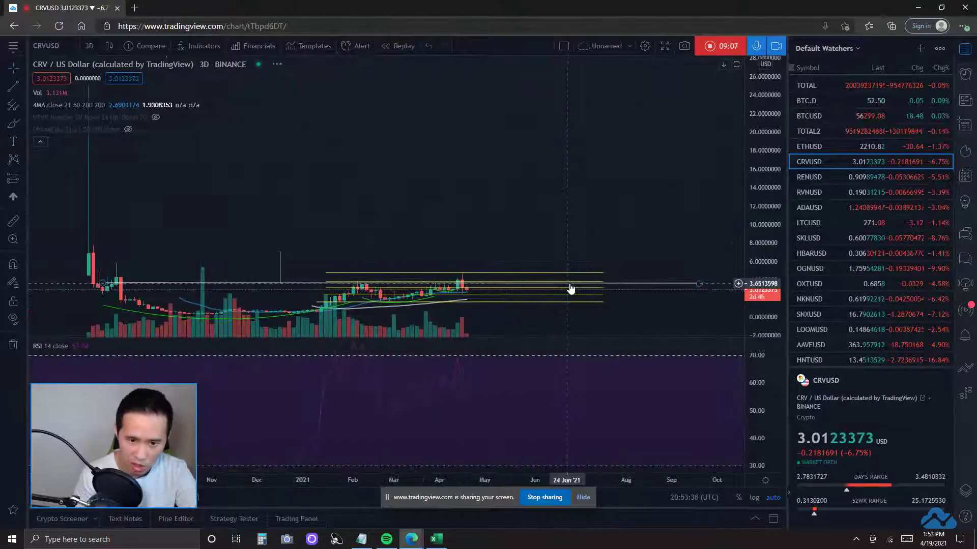
{"action": "scroll", "coordinate": [571, 286], "scroll_direction": "up", "scroll_amount": 2}
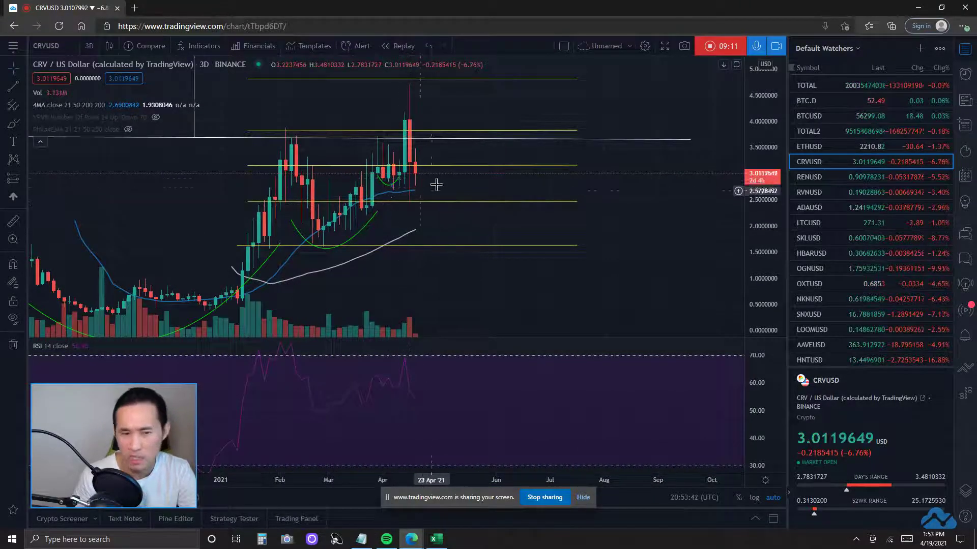
Move CRVUSD to weekly candles, then zoom and pan to earlier weeks.
{"action": "left_click", "coordinate": [90, 46]}
{"action": "left_click", "coordinate": [108, 366]}
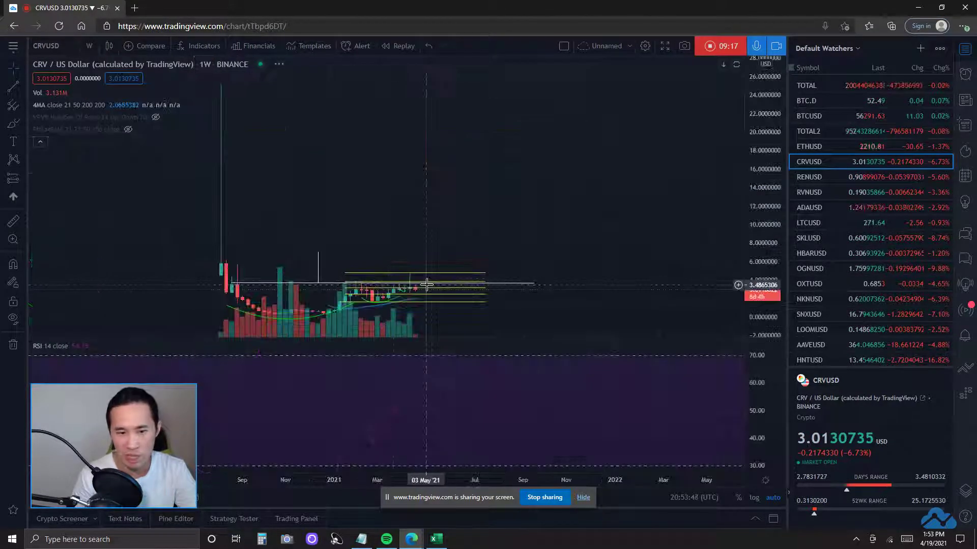
{"action": "scroll", "coordinate": [426, 284], "scroll_direction": "up", "scroll_amount": 5}
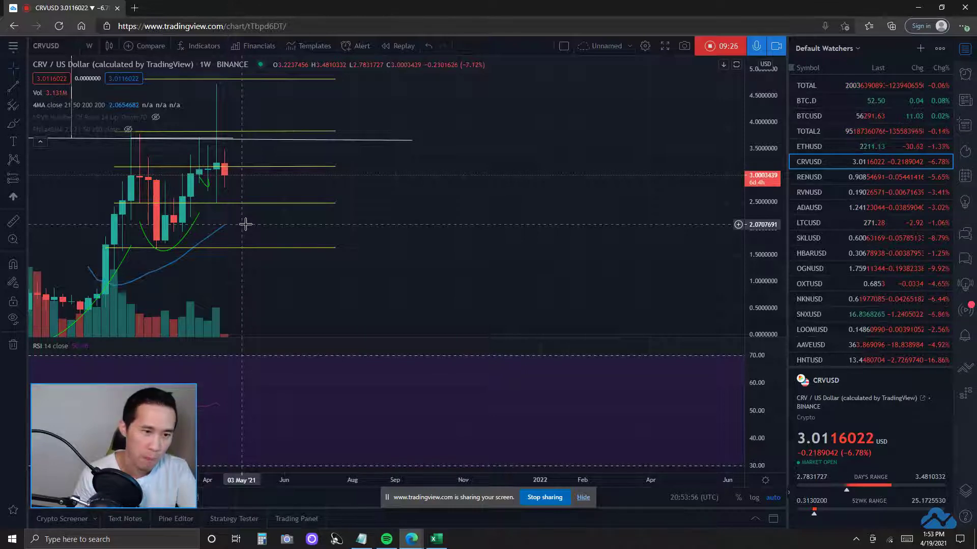
{"action": "left_click_drag", "start_coordinate": [246, 224], "coordinate": [287, 230]}
{"action": "scroll", "coordinate": [661, 257], "scroll_direction": "down", "scroll_amount": 5}
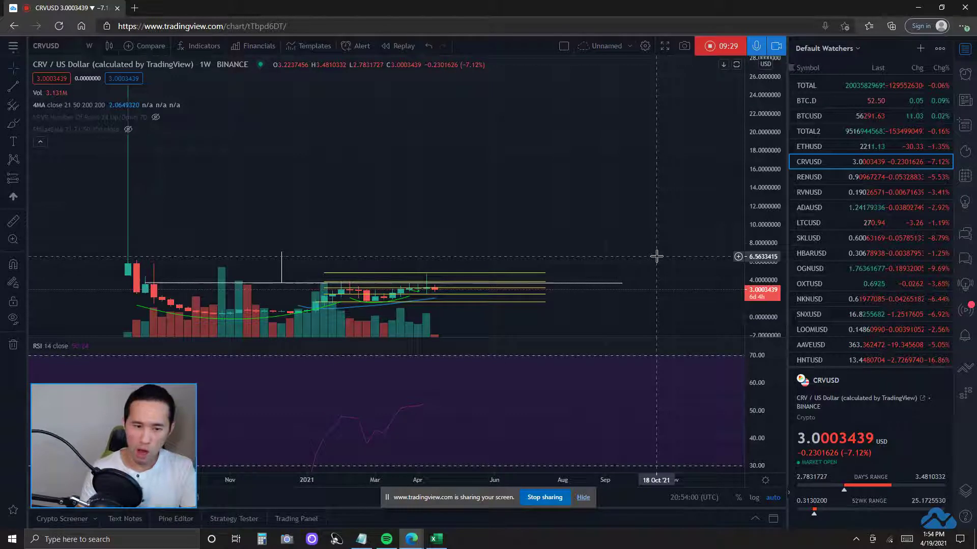
{"action": "scroll", "coordinate": [655, 256], "scroll_direction": "up", "scroll_amount": 5}
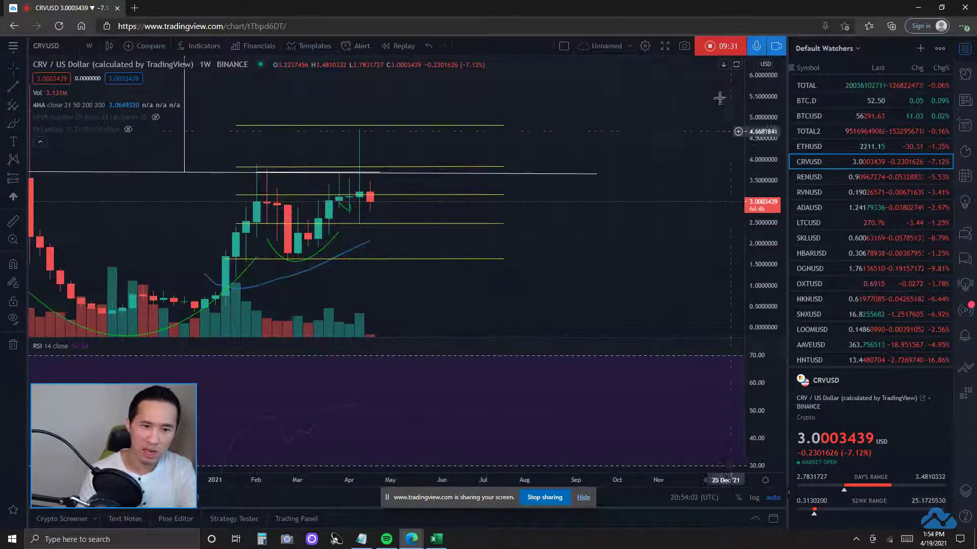
Review CRVUSD on daily candles toward earlier dates, then switch to 3-day candles.
{"action": "left_click", "coordinate": [89, 47]}
{"action": "left_click", "coordinate": [93, 331]}
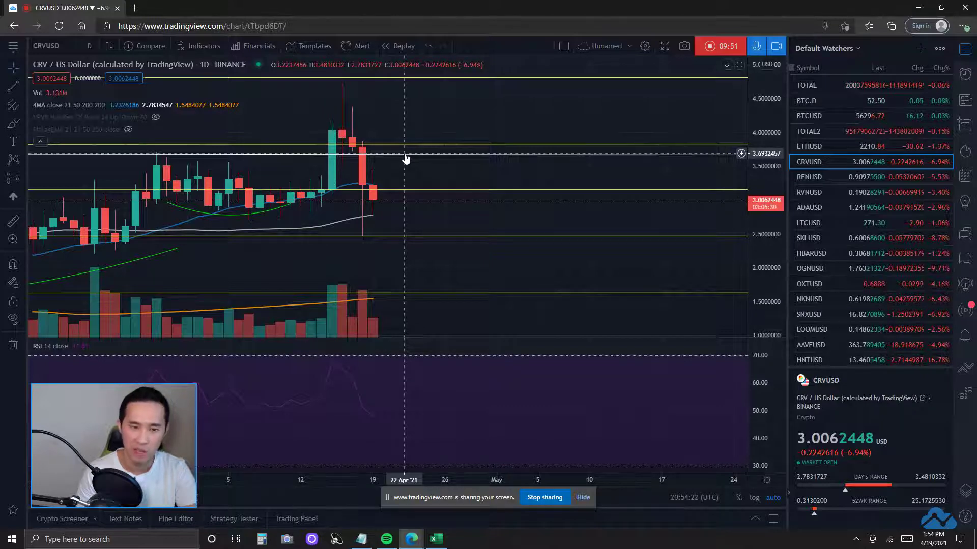
{"action": "left_click_drag", "start_coordinate": [427, 175], "coordinate": [436, 180]}
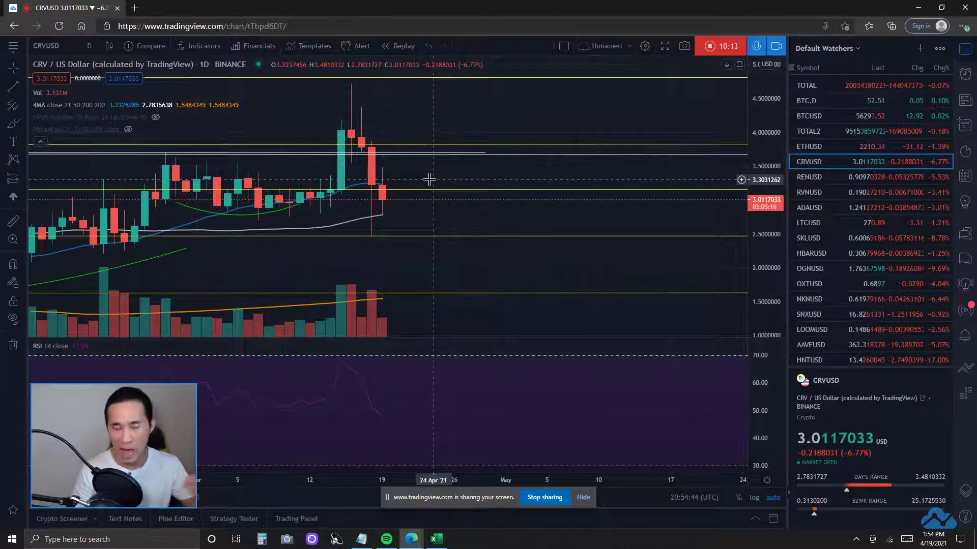
{"action": "scroll", "coordinate": [484, 131], "scroll_direction": "down", "scroll_amount": 2}
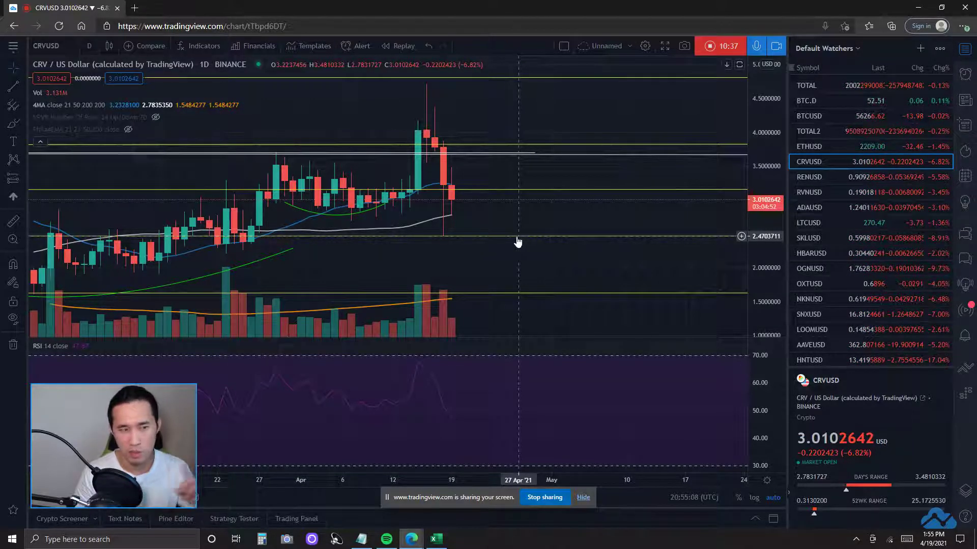
{"action": "left_click", "coordinate": [89, 46]}
{"action": "left_click", "coordinate": [122, 348]}
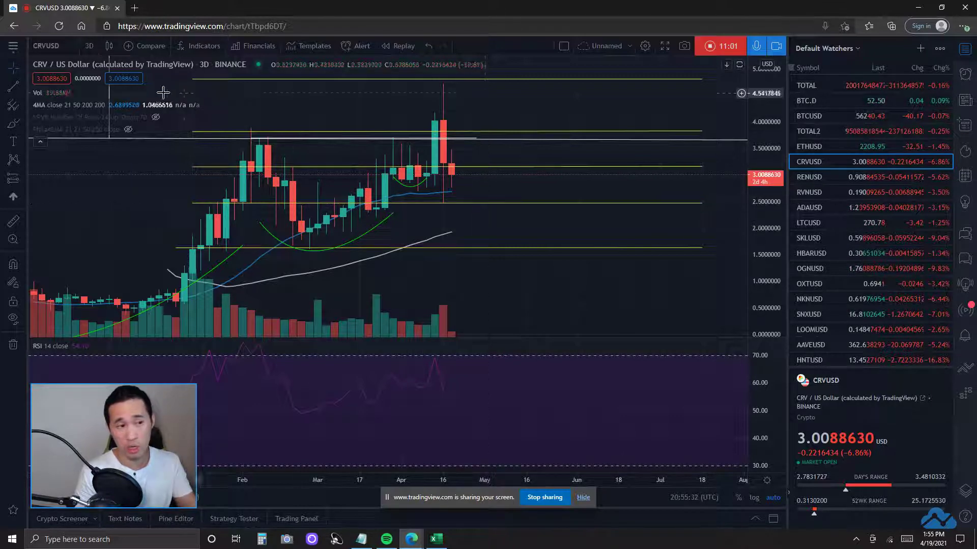
Change CRVUSD from 3-day to 1-week candles and zoom in.
{"action": "left_click", "coordinate": [91, 47]}
{"action": "left_click", "coordinate": [118, 362]}
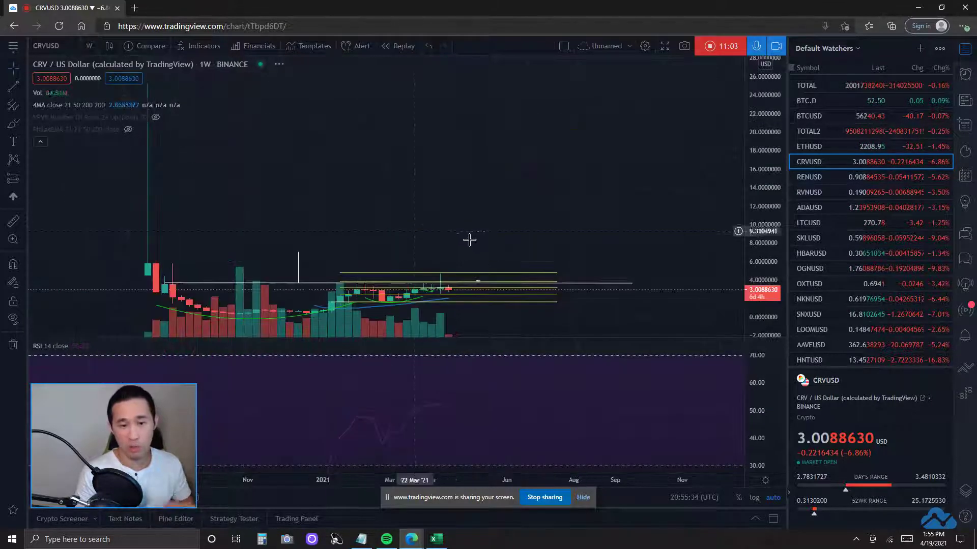
{"action": "scroll", "coordinate": [444, 292], "scroll_direction": "up", "scroll_amount": 5}
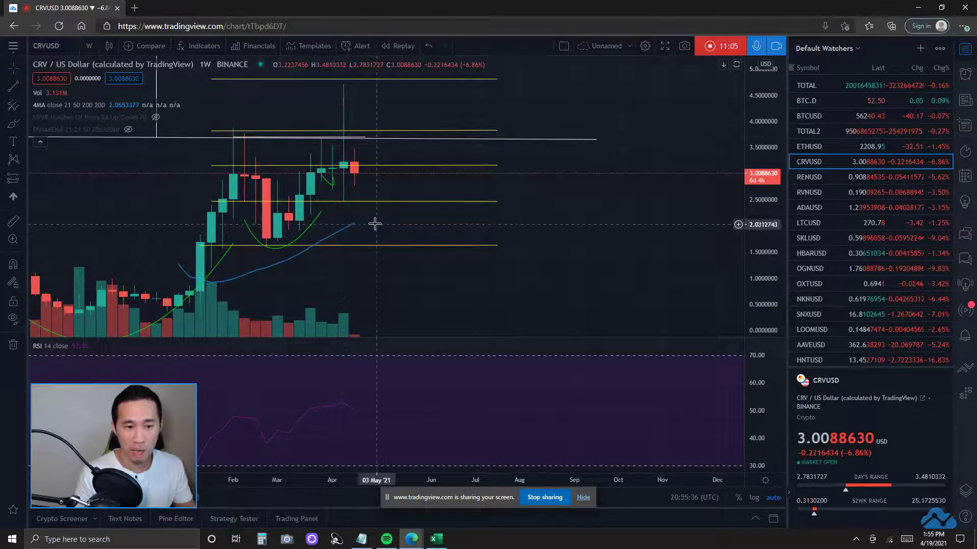